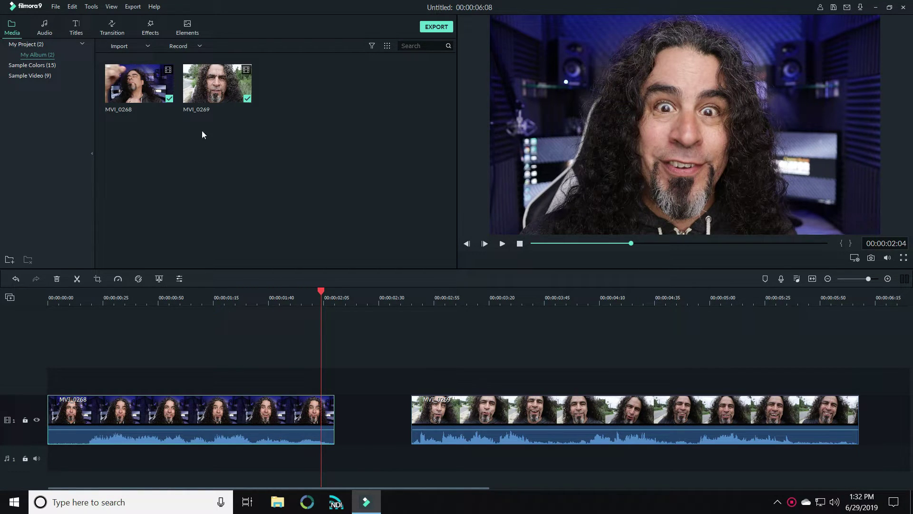
Check the gap between MVI_0268 and MVI_0269, then move MVI_0269 left to butt against MVI_0268
{"action": "mouse_move", "coordinate": [145, 84]}
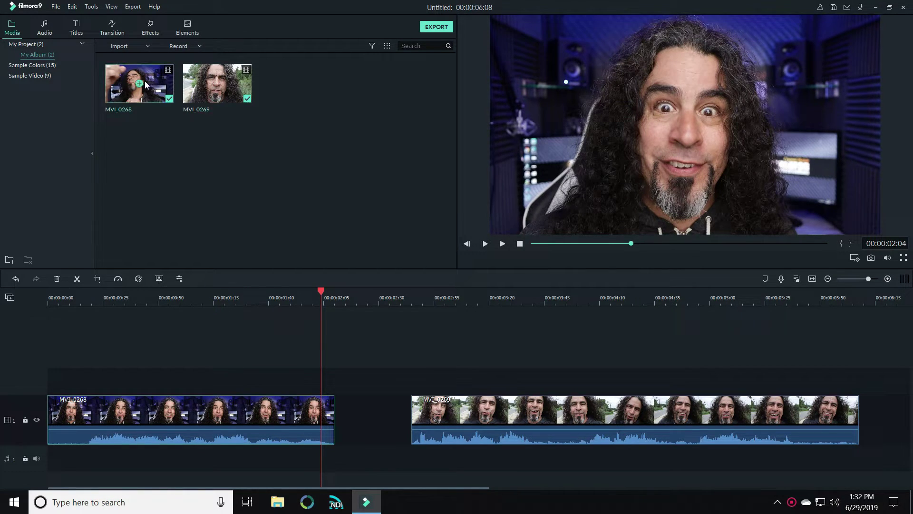
{"action": "left_click", "coordinate": [432, 297]}
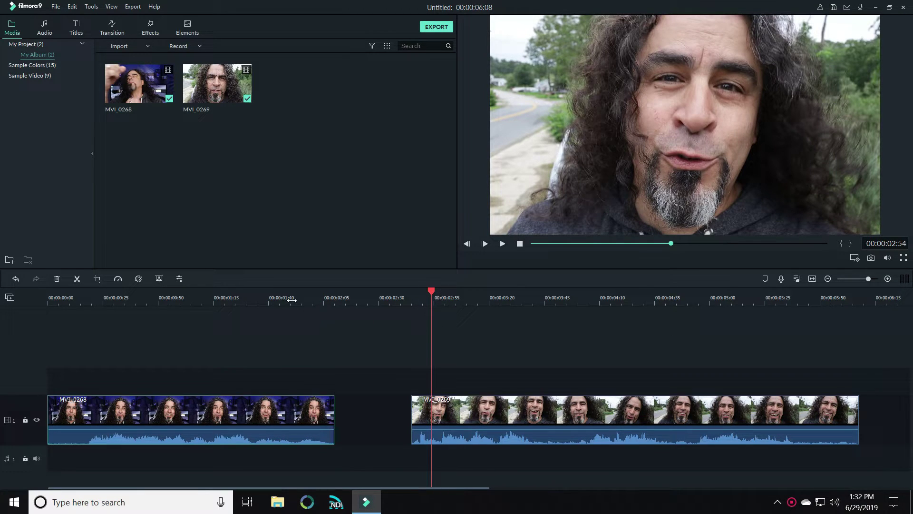
{"action": "left_click", "coordinate": [320, 295]}
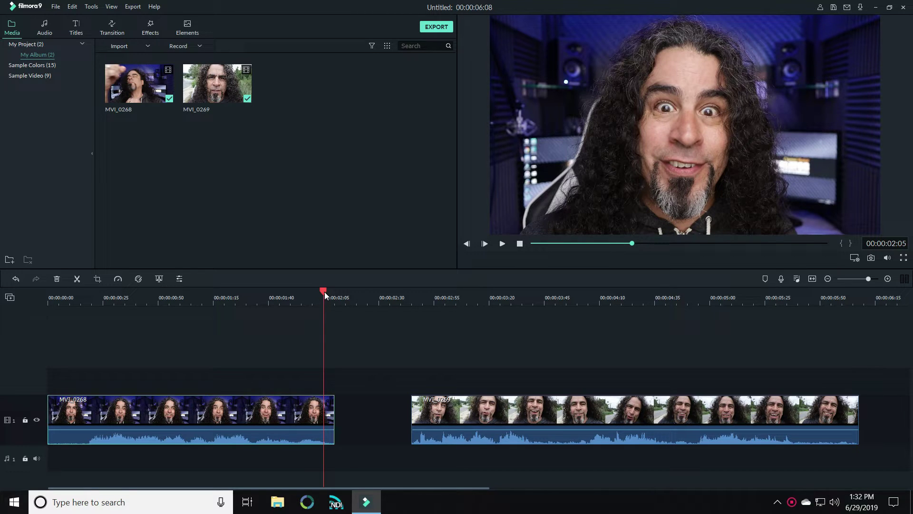
{"action": "left_click_drag", "start_coordinate": [324, 292], "coordinate": [330, 292]}
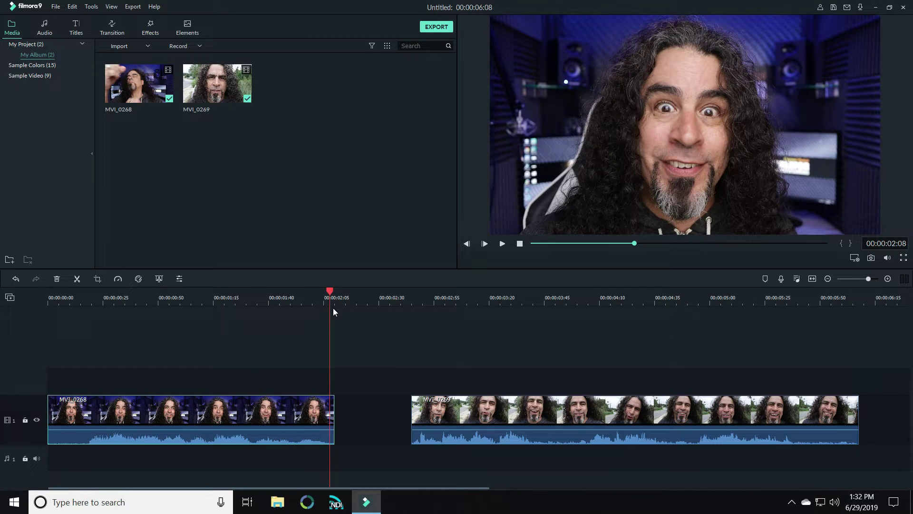
{"action": "left_click", "coordinate": [414, 293]}
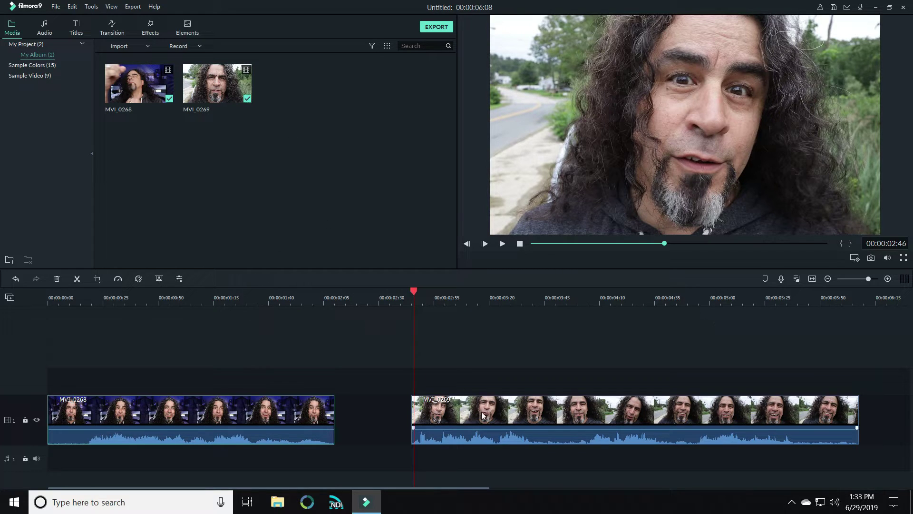
{"action": "left_click_drag", "start_coordinate": [478, 412], "coordinate": [398, 434]}
{"action": "left_click", "coordinate": [297, 297]}
Split the MVI_0268 clip at 00:00:01:55
{"action": "scroll", "coordinate": [548, 278], "scroll_direction": "up", "scroll_amount": 3}
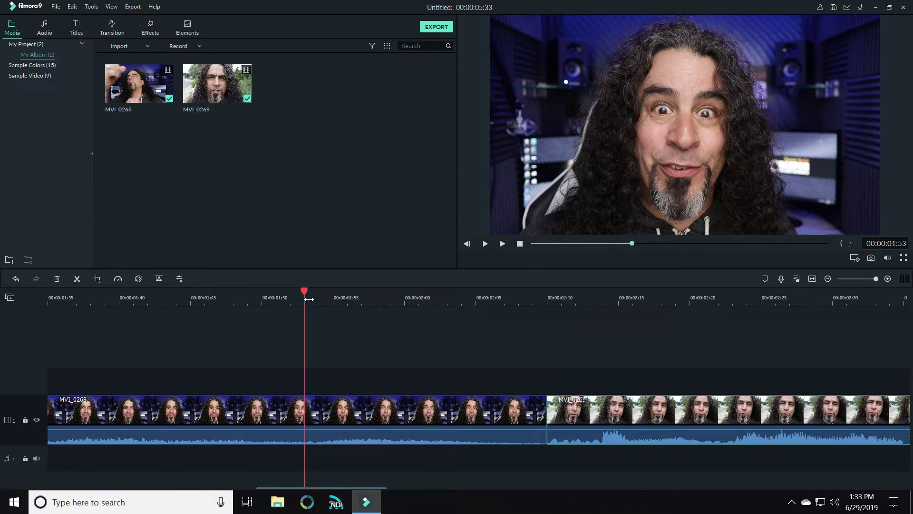
{"action": "left_click", "coordinate": [339, 301]}
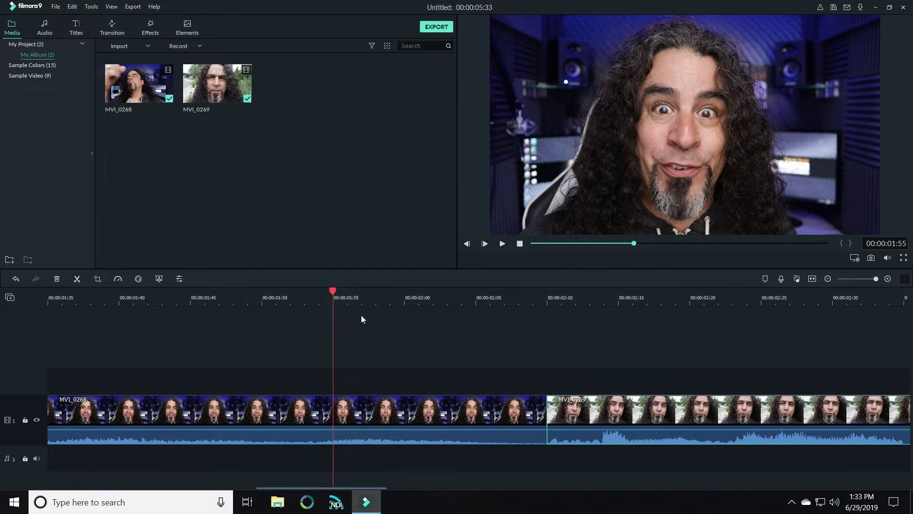
{"action": "left_click", "coordinate": [352, 421]}
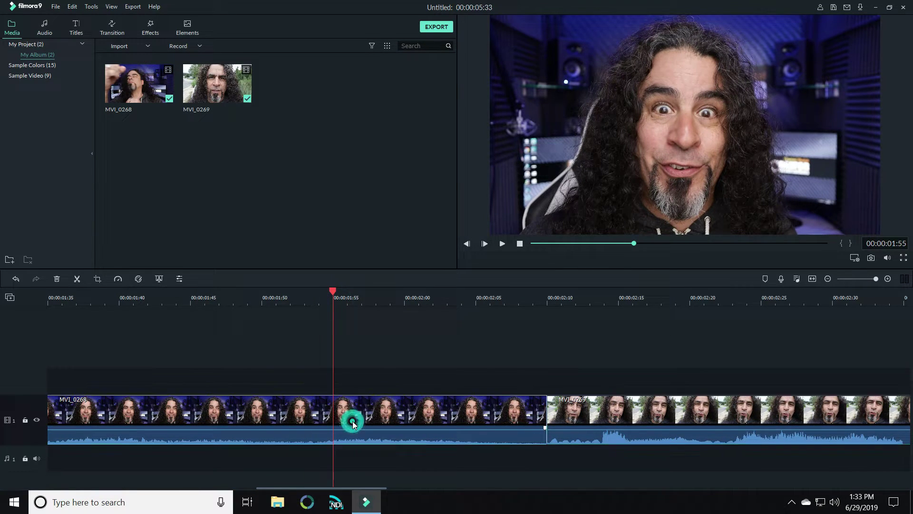
{"action": "left_click", "coordinate": [77, 278]}
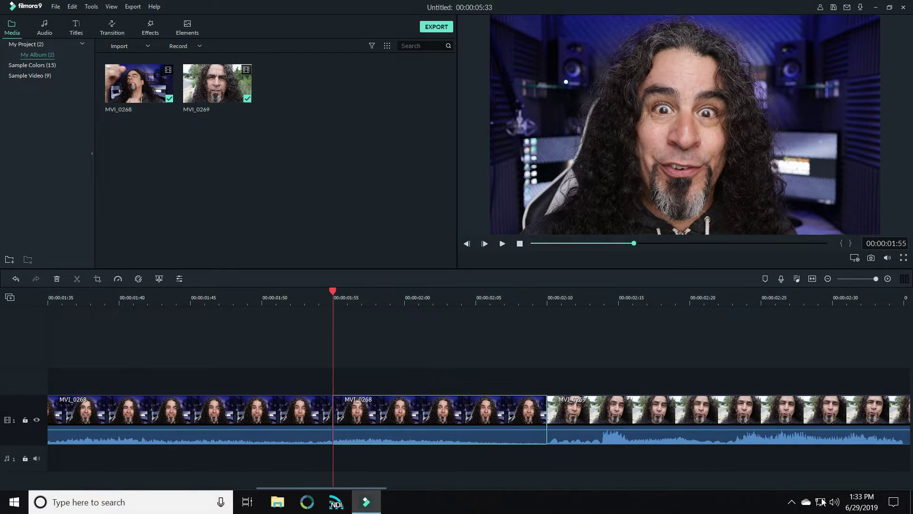
{"action": "right_click", "coordinate": [404, 417]}
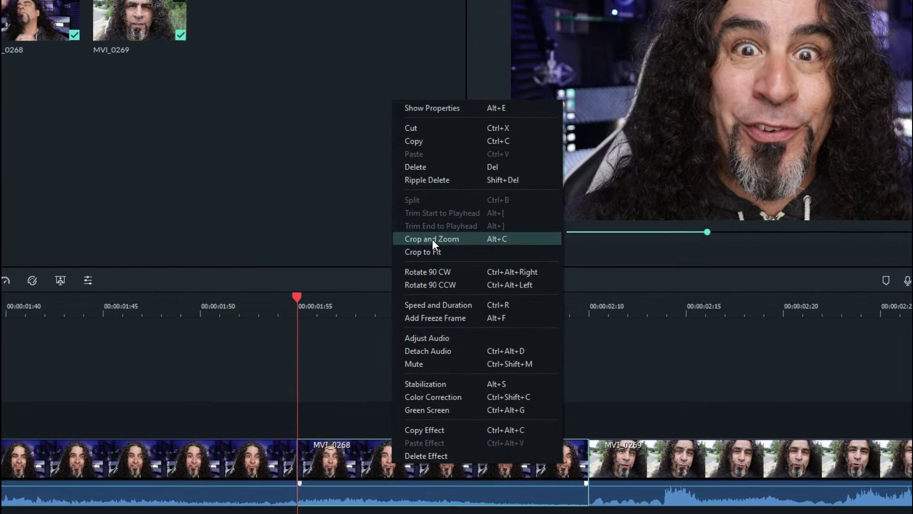
Give the second MVI_0268 piece a Pan & Zoom ending on a 142 x 80 close-up of the eye
{"action": "left_click", "coordinate": [432, 238]}
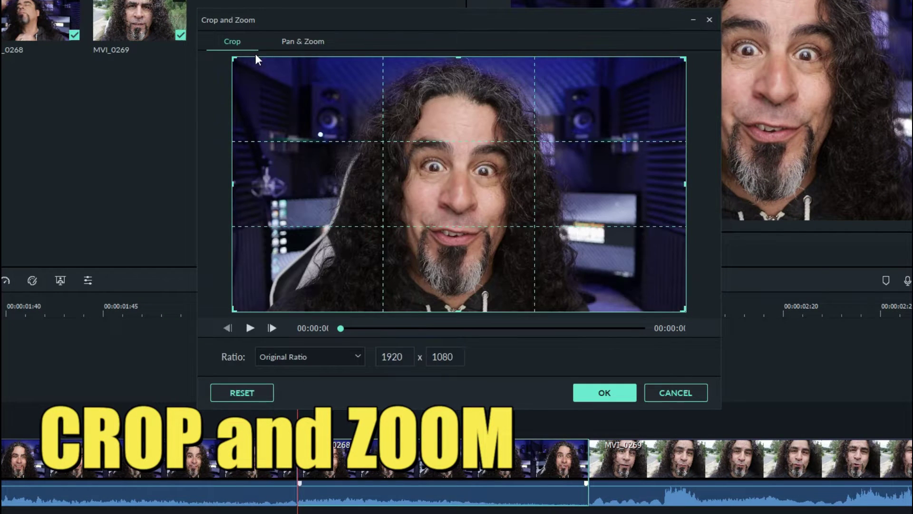
{"action": "left_click", "coordinate": [304, 40]}
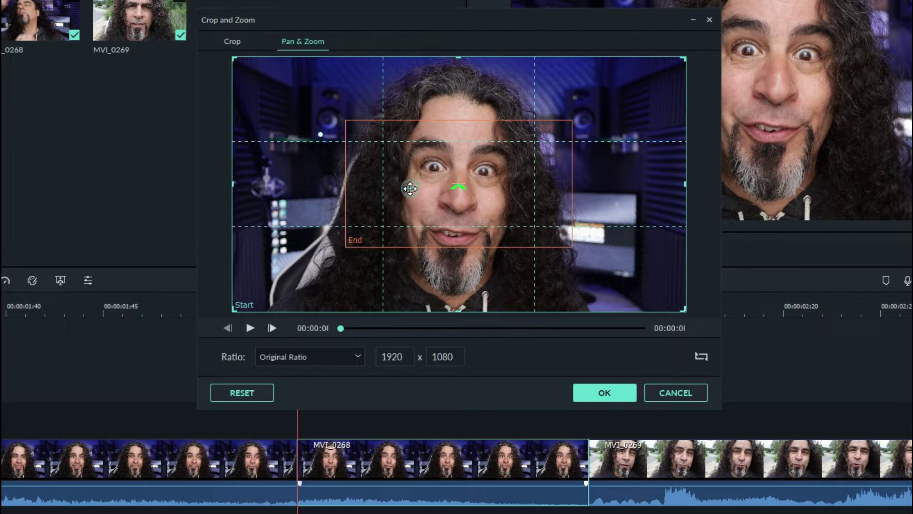
{"action": "left_click", "coordinate": [410, 188]}
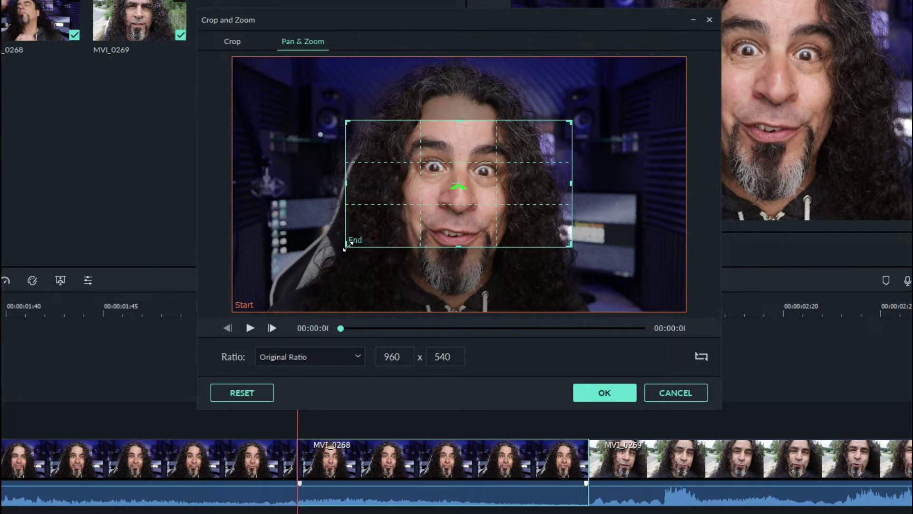
{"action": "left_click_drag", "start_coordinate": [347, 245], "coordinate": [434, 165]}
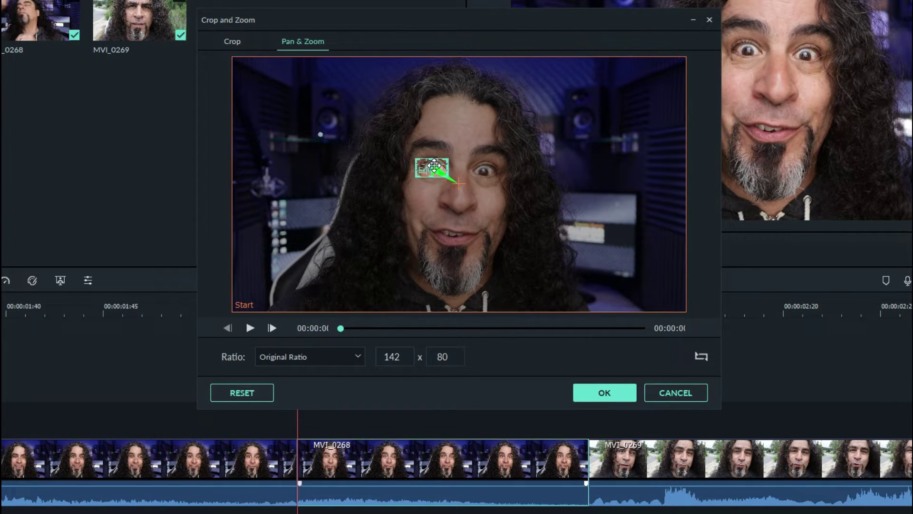
{"action": "left_click", "coordinate": [606, 388]}
{"action": "scroll", "coordinate": [632, 306], "scroll_direction": "down", "scroll_amount": 2}
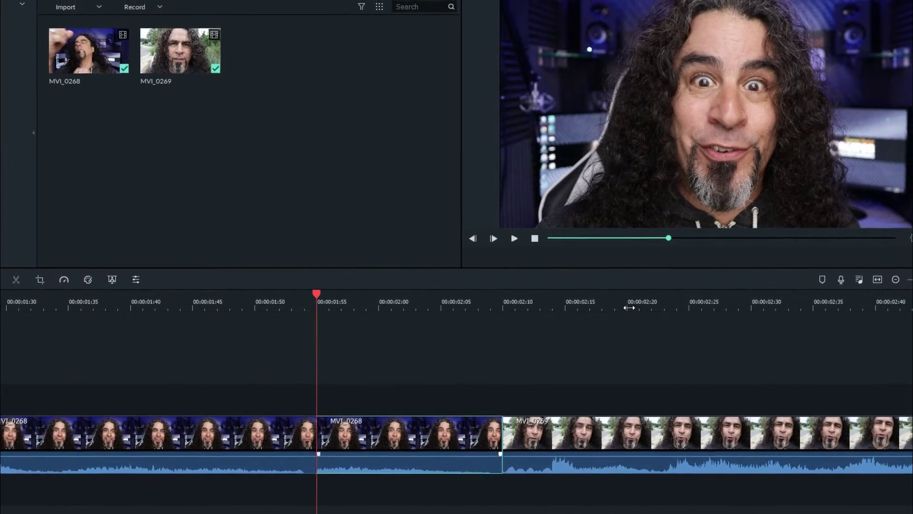
Cut MVI_0269 into two pieces at the 00:00:02:20 playhead position
{"action": "left_click", "coordinate": [641, 305]}
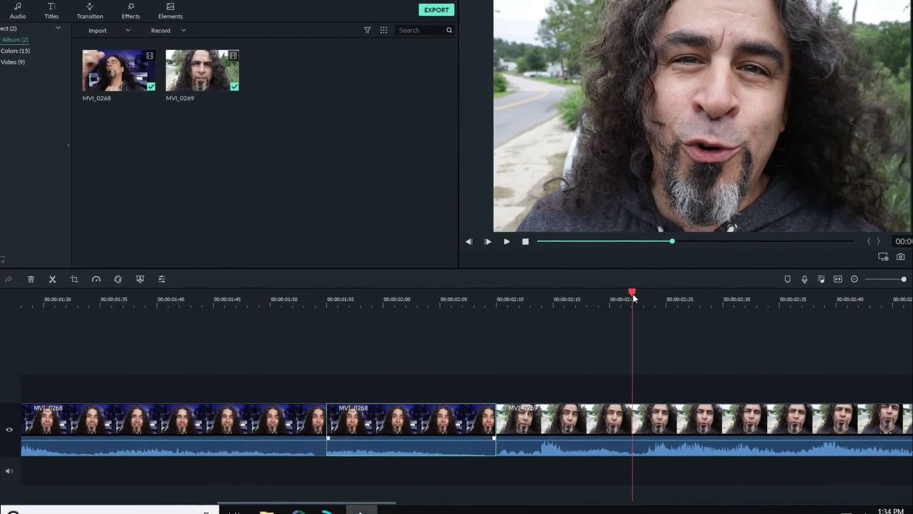
{"action": "left_click", "coordinate": [60, 279]}
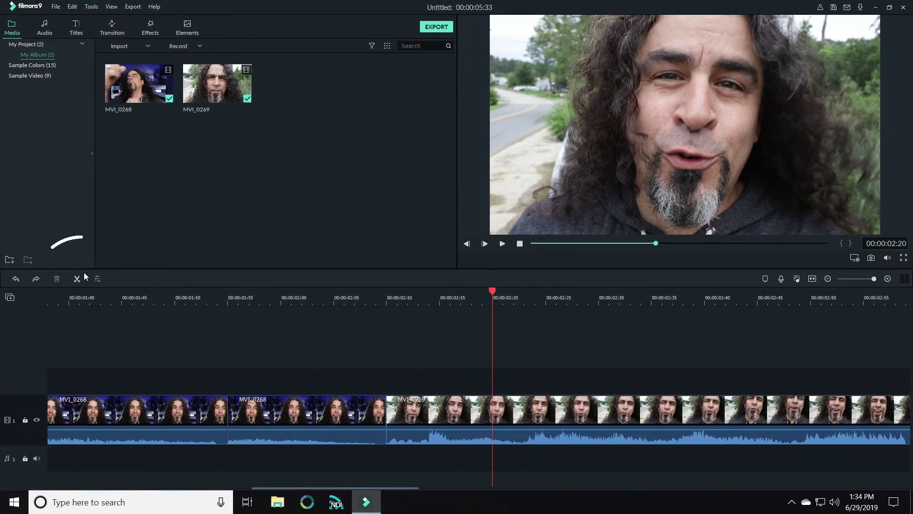
{"action": "left_click", "coordinate": [78, 278]}
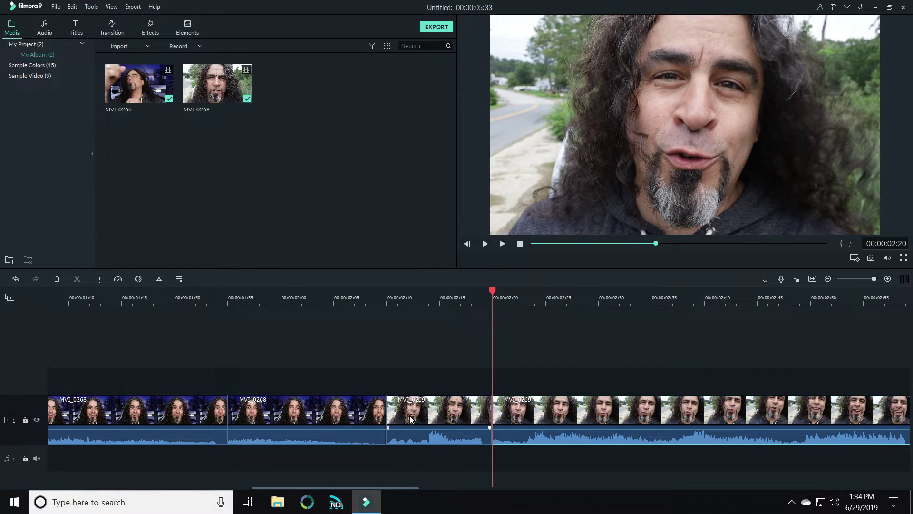
{"action": "right_click", "coordinate": [442, 415]}
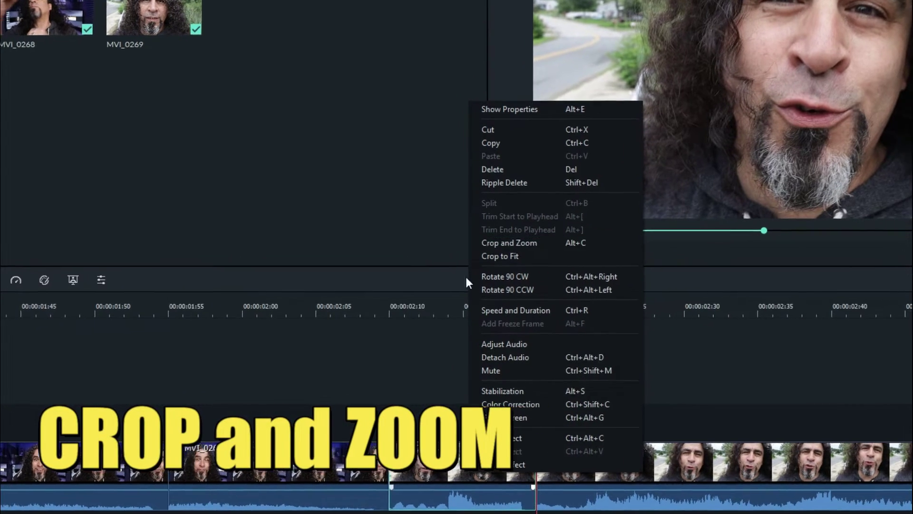
Add a Pan & Zoom to the first MVI_0269 piece, from an eye close-up to the full 1920 x 1080 frame
{"action": "left_click", "coordinate": [279, 374]}
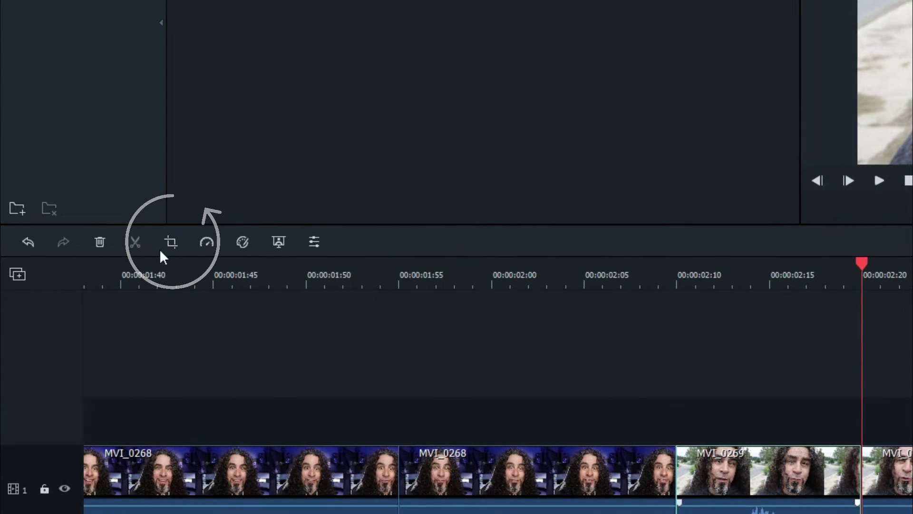
{"action": "left_click", "coordinate": [171, 243]}
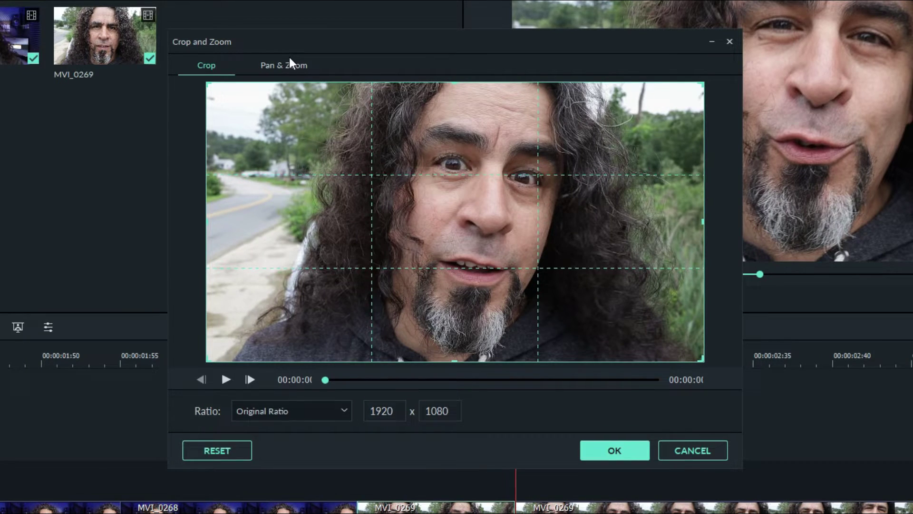
{"action": "left_click", "coordinate": [282, 64]}
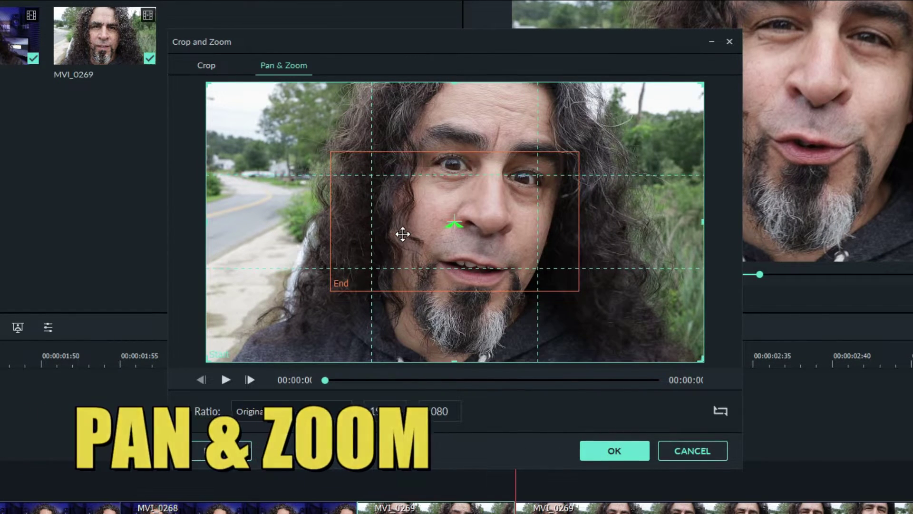
{"action": "left_click", "coordinate": [395, 243]}
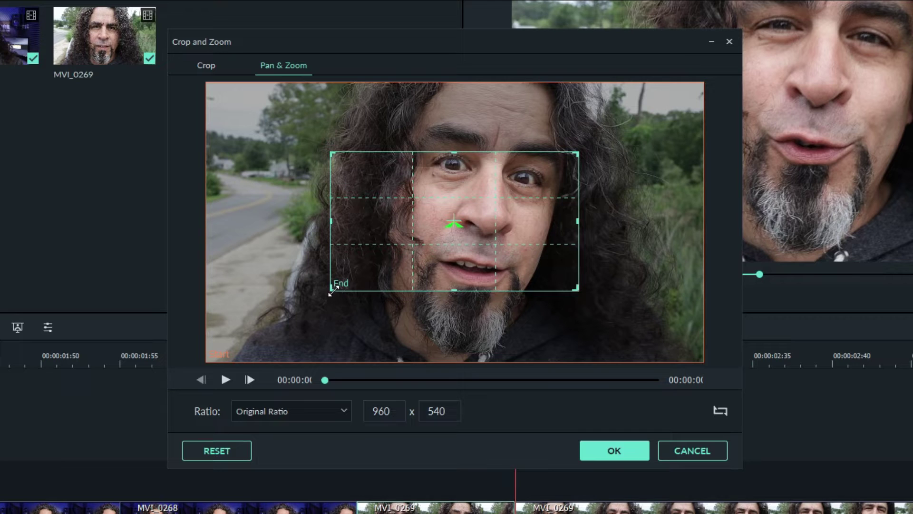
{"action": "left_click_drag", "start_coordinate": [331, 291], "coordinate": [463, 165]}
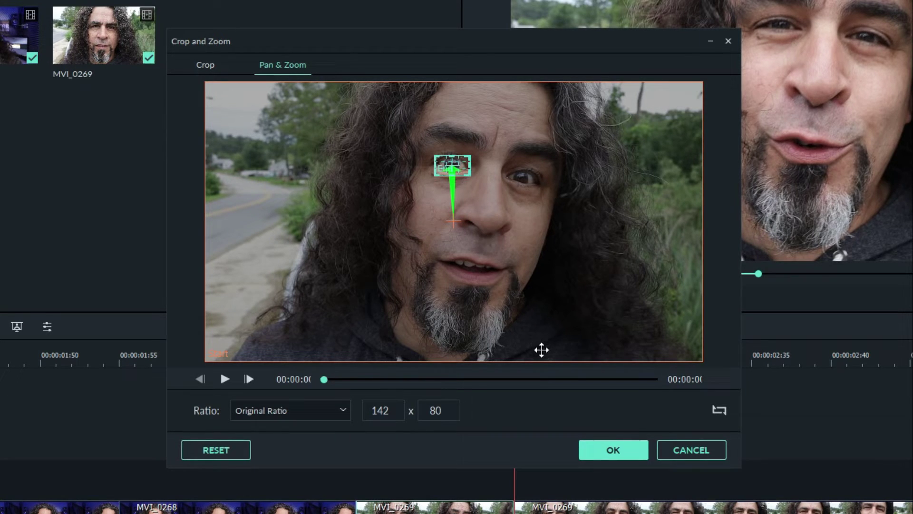
{"action": "left_click", "coordinate": [718, 410]}
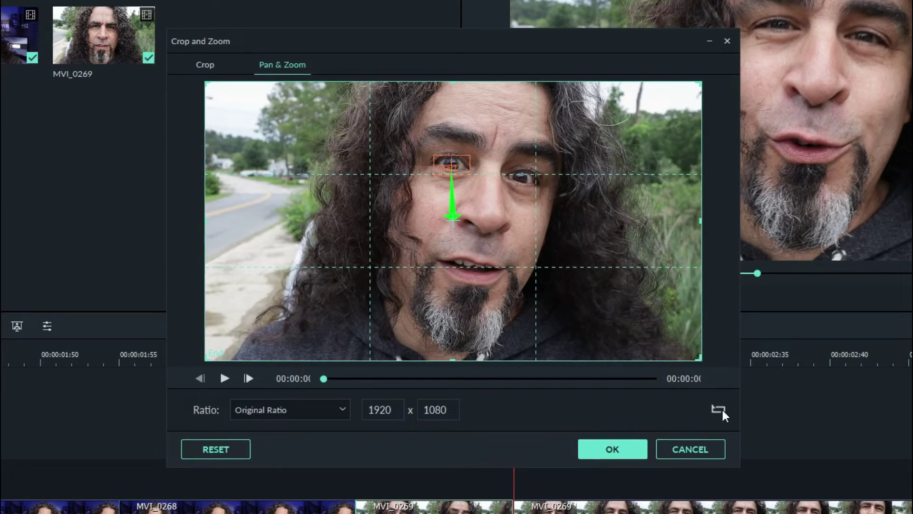
{"action": "left_click", "coordinate": [619, 450]}
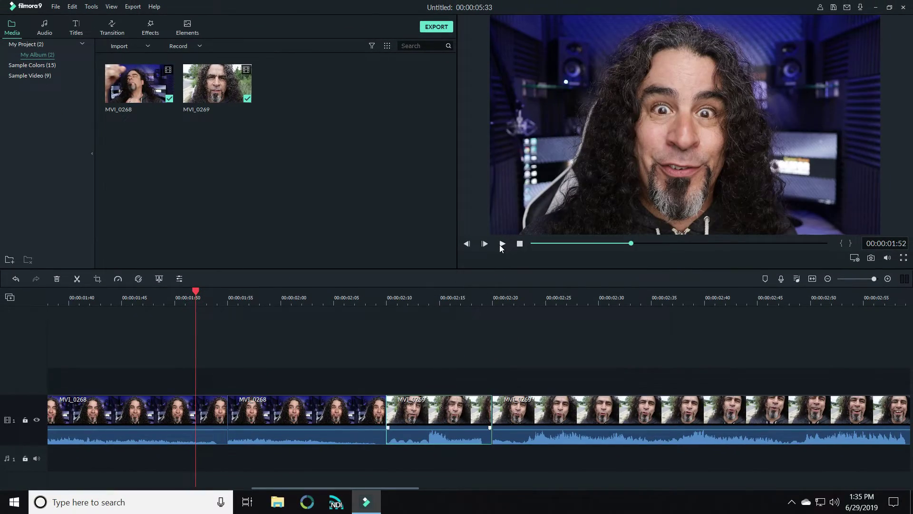
Play back the edit and zoom the timeline out to locate the first MVI_0268 cut
{"action": "left_click", "coordinate": [513, 255]}
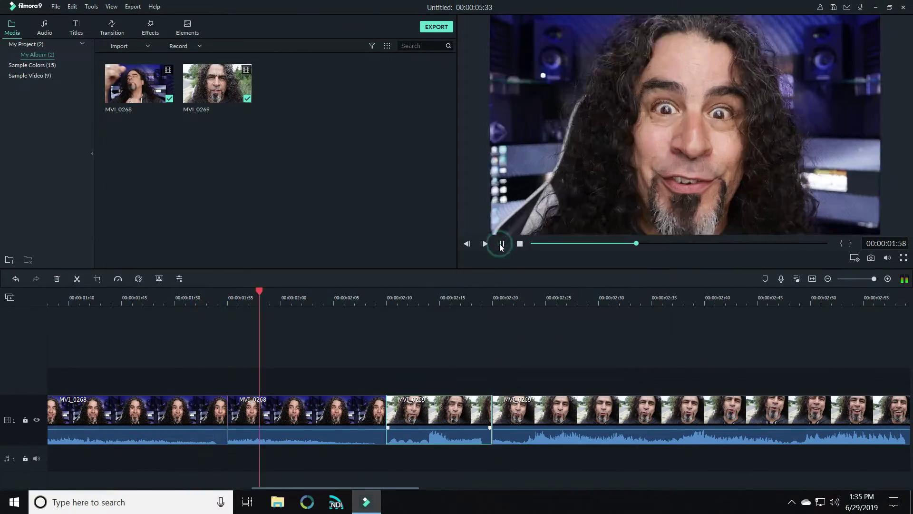
{"action": "scroll", "coordinate": [366, 295], "scroll_direction": "down", "scroll_amount": 1}
{"action": "key", "text": "space"}
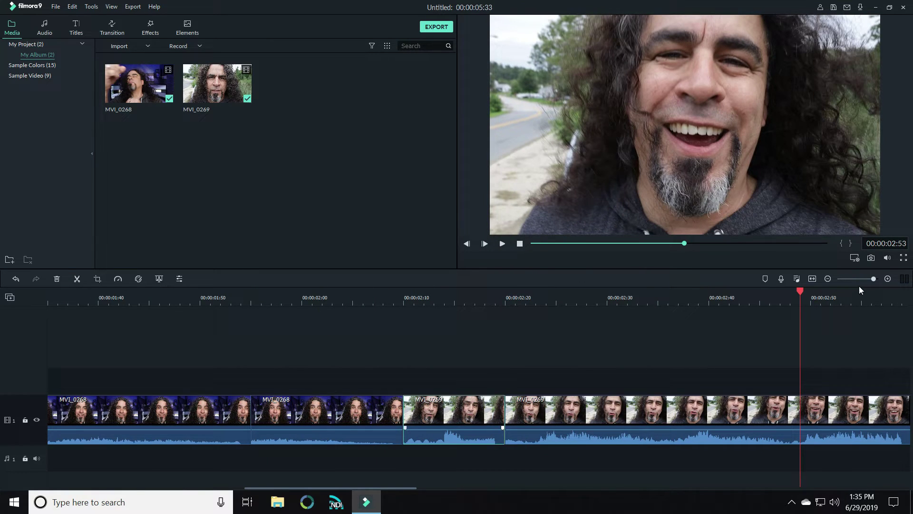
{"action": "left_click", "coordinate": [872, 279]}
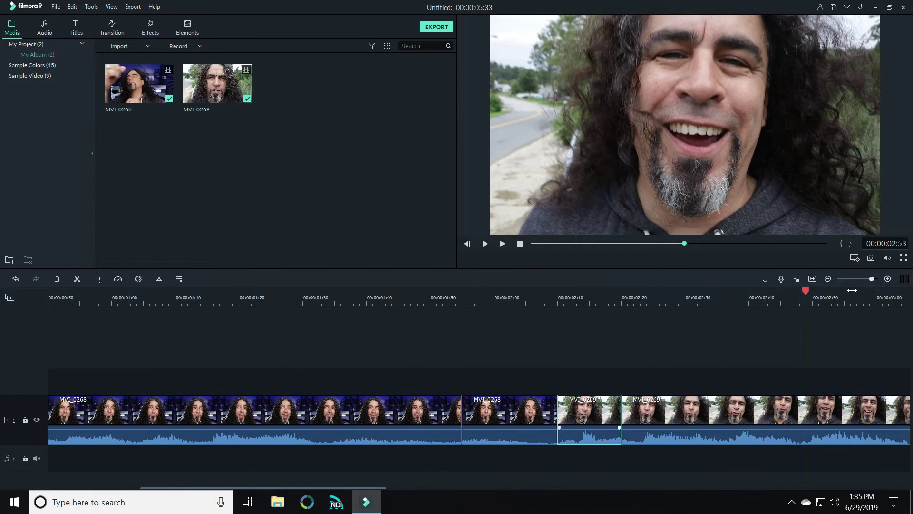
{"action": "left_click", "coordinate": [462, 298]}
{"action": "scroll", "coordinate": [560, 360], "scroll_direction": "up", "scroll_amount": 1}
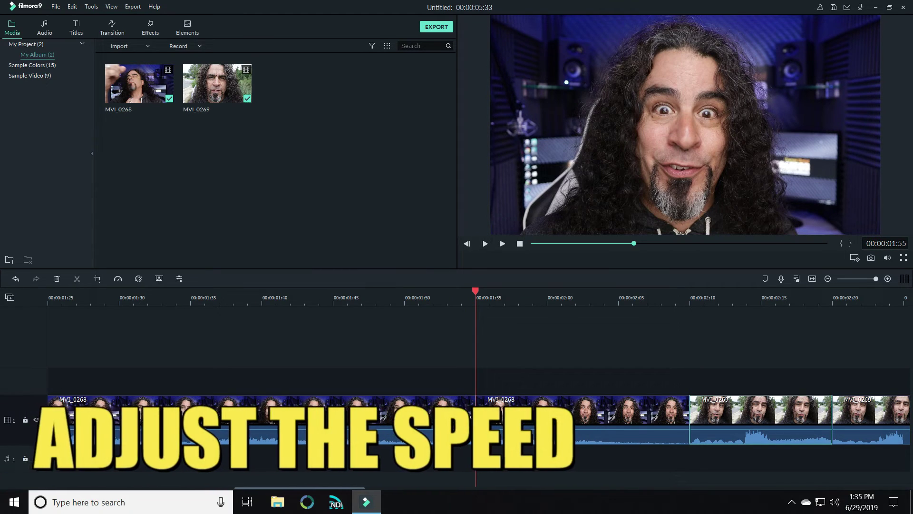
Trim the first MVI_0268 piece's end, extend the second piece back 4 frames to close the gap
{"action": "left_click", "coordinate": [474, 407]}
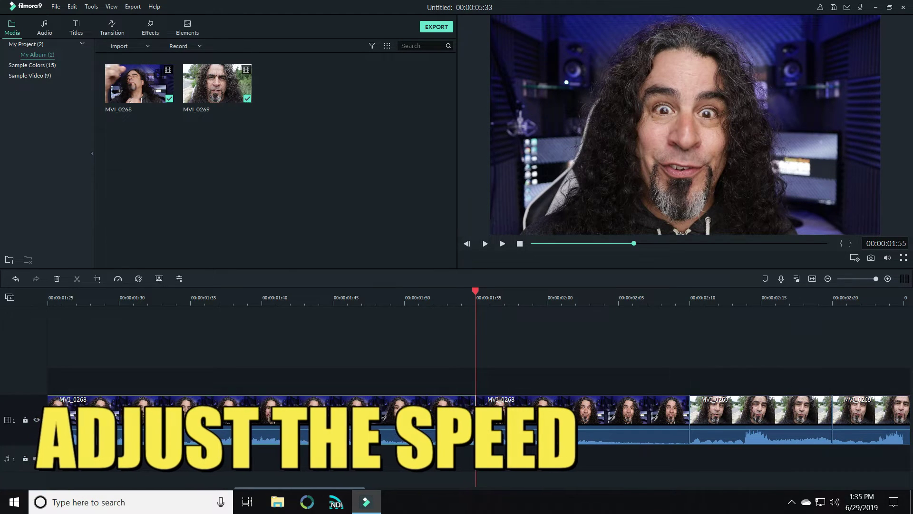
{"action": "left_click_drag", "start_coordinate": [475, 406], "coordinate": [413, 401]}
{"action": "left_click", "coordinate": [490, 412]}
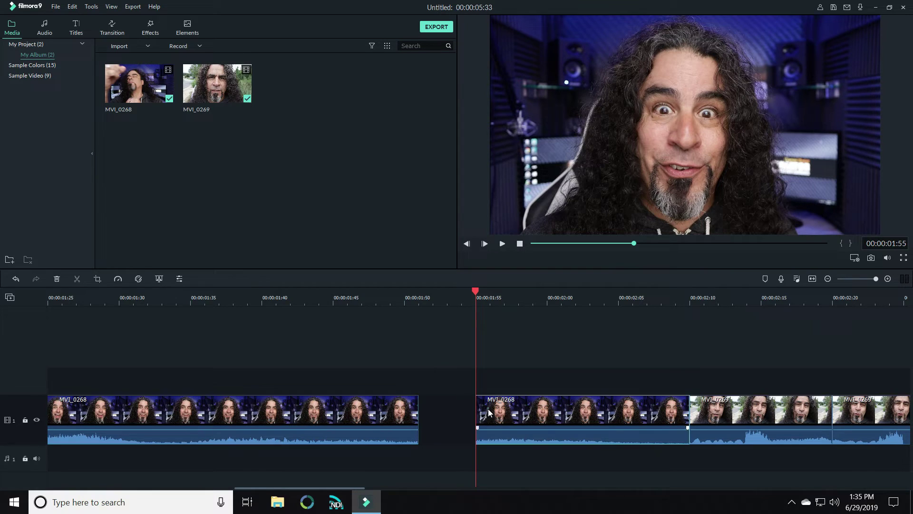
{"action": "left_click_drag", "start_coordinate": [475, 413], "coordinate": [419, 413]}
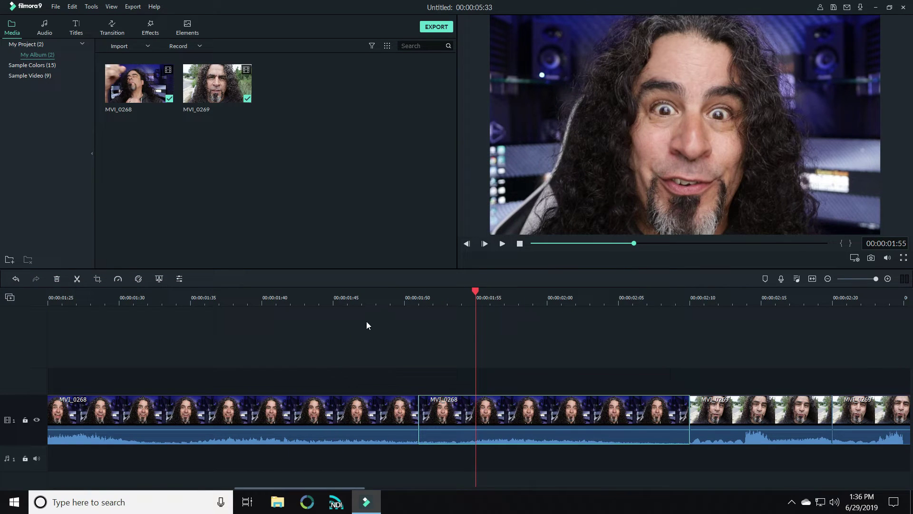
{"action": "left_click", "coordinate": [376, 297]}
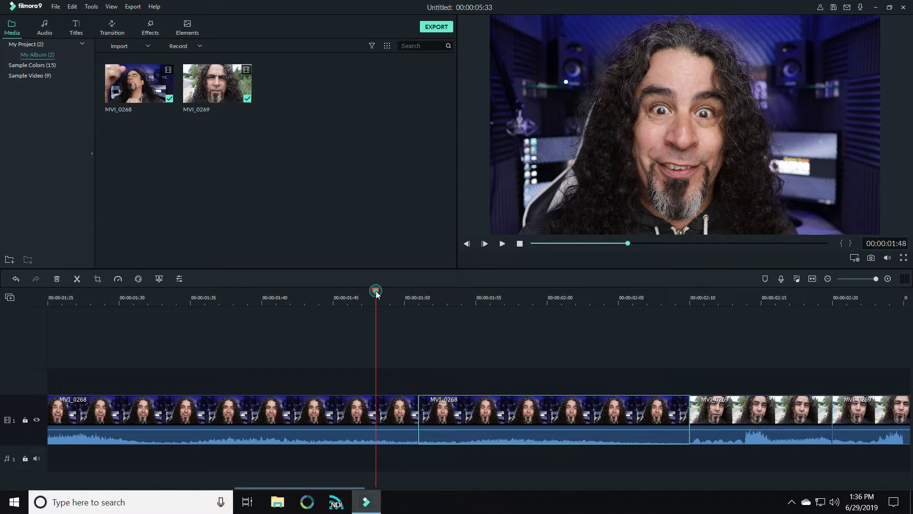
{"action": "left_click_drag", "start_coordinate": [376, 293], "coordinate": [481, 293]}
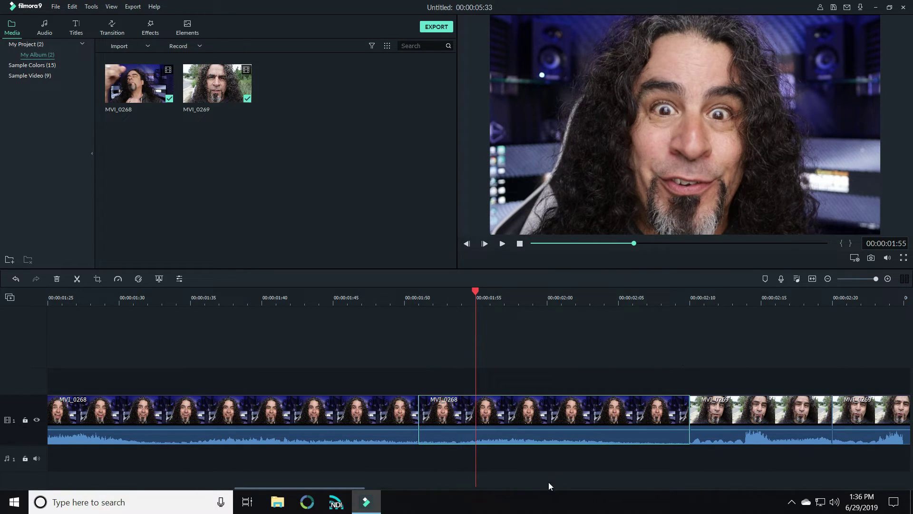
Shift the MVI_0269 cut later by trimming the second piece's start and extending the first piece
{"action": "left_click_drag", "start_coordinate": [877, 279], "coordinate": [871, 279]}
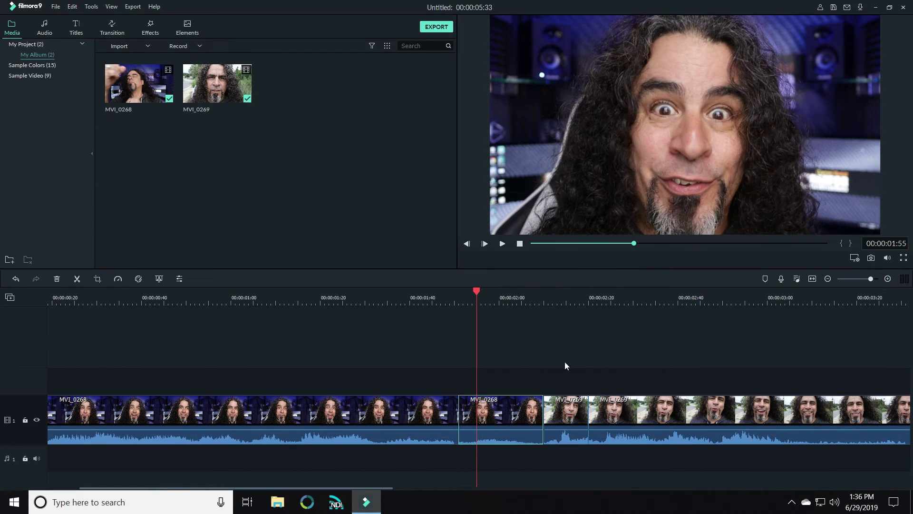
{"action": "left_click", "coordinate": [587, 302]}
{"action": "key", "text": "ctrl+equal"}
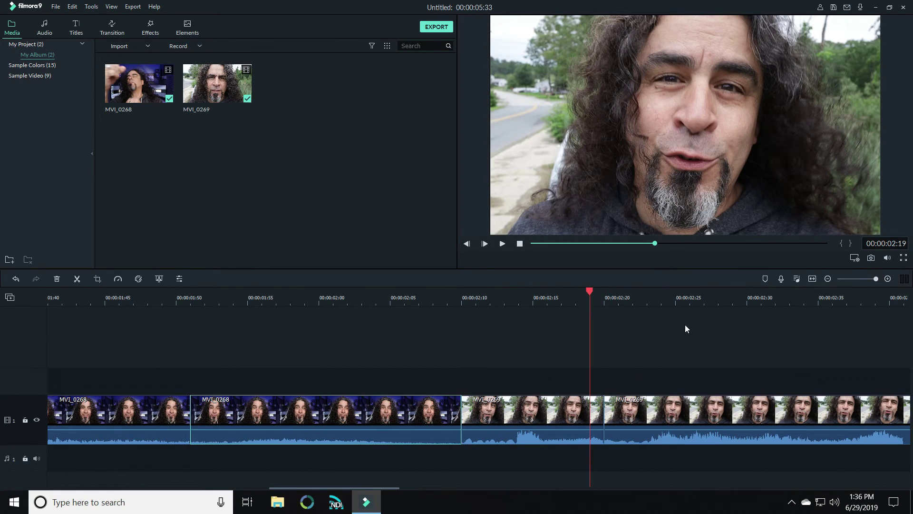
{"action": "left_click", "coordinate": [622, 409]}
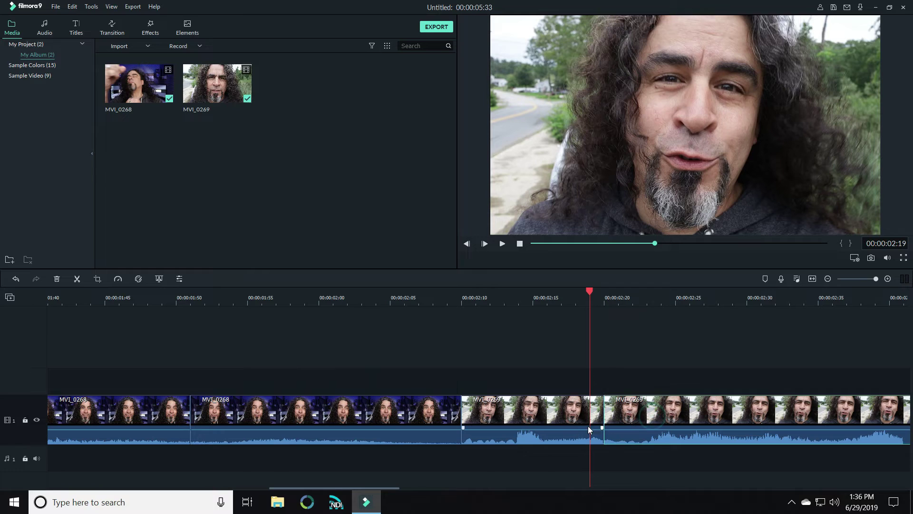
{"action": "left_click_drag", "start_coordinate": [603, 410], "coordinate": [699, 408]}
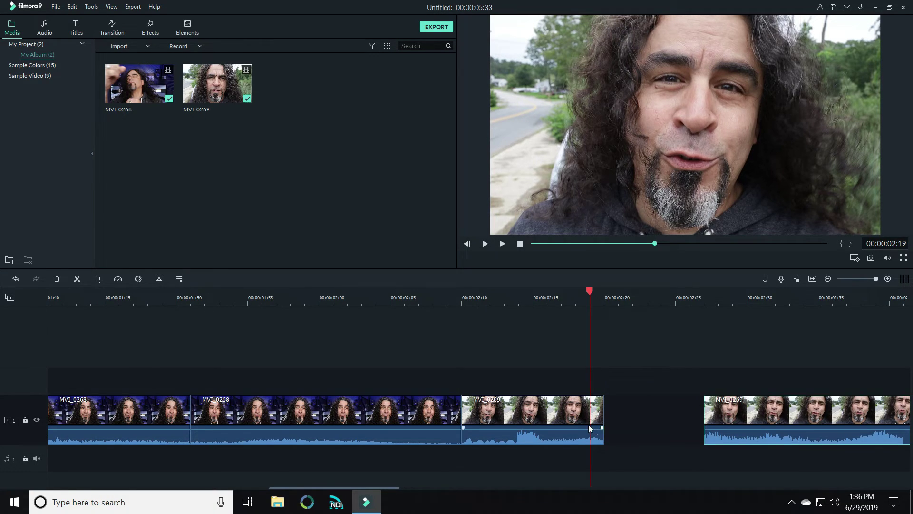
{"action": "left_click", "coordinate": [571, 408]}
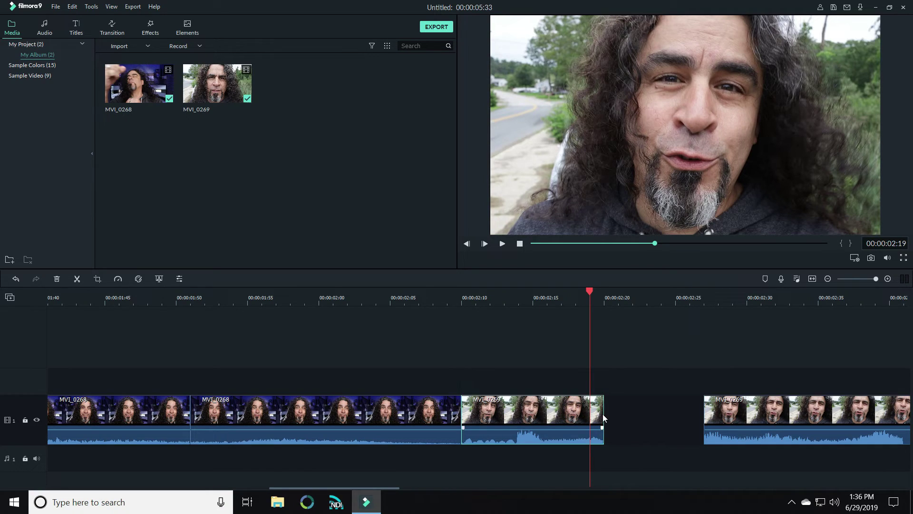
{"action": "left_click_drag", "start_coordinate": [604, 411], "coordinate": [705, 403]}
Move the MVI_0268 cut earlier without a gap, then play the edit back from 01:29
{"action": "left_click", "coordinate": [869, 278]}
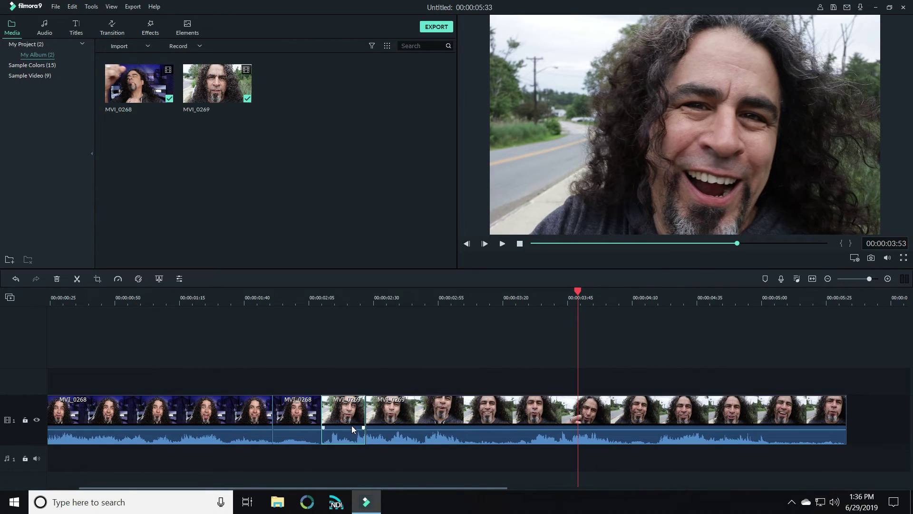
{"action": "left_click", "coordinate": [253, 411]}
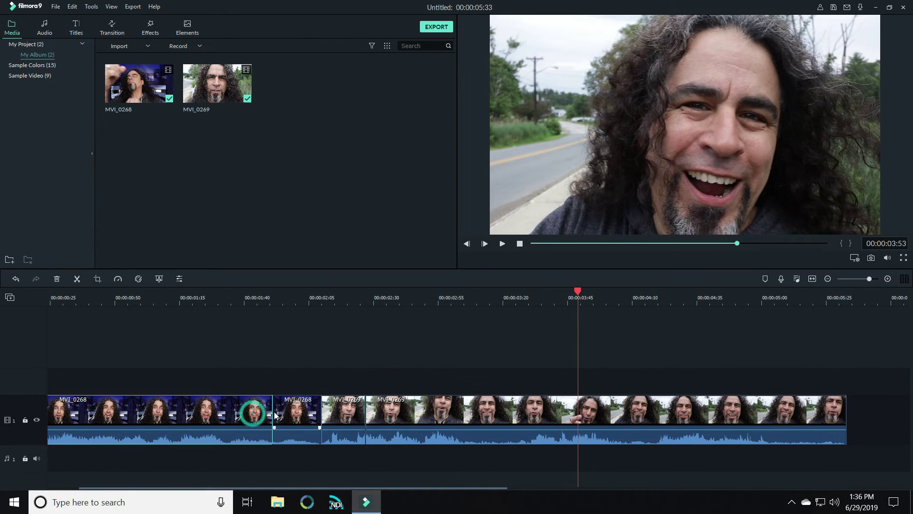
{"action": "left_click_drag", "start_coordinate": [272, 412], "coordinate": [250, 410]}
{"action": "left_click", "coordinate": [274, 410]}
{"action": "left_click", "coordinate": [215, 300]}
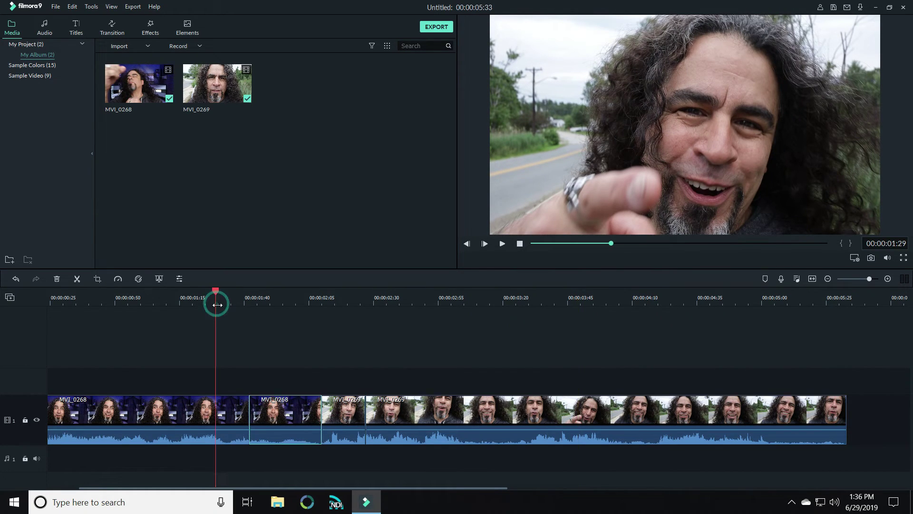
{"action": "left_click", "coordinate": [502, 243]}
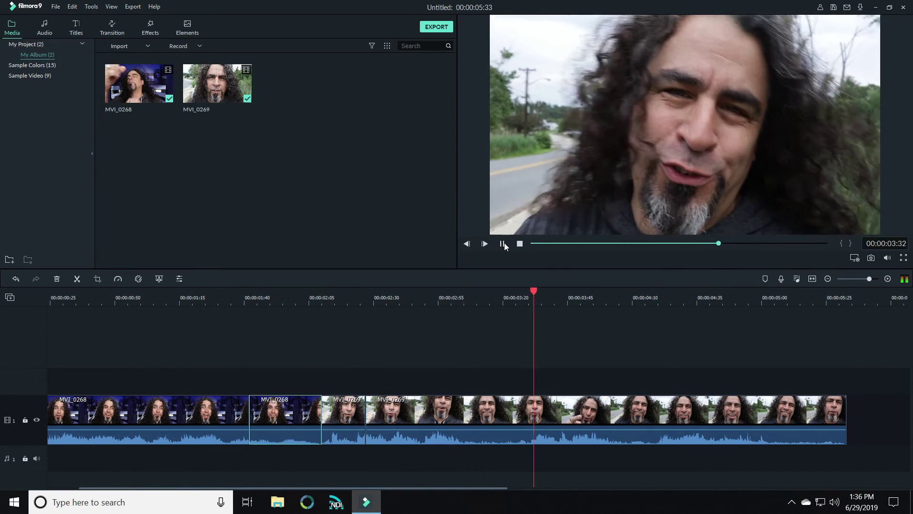
{"action": "left_click", "coordinate": [503, 243]}
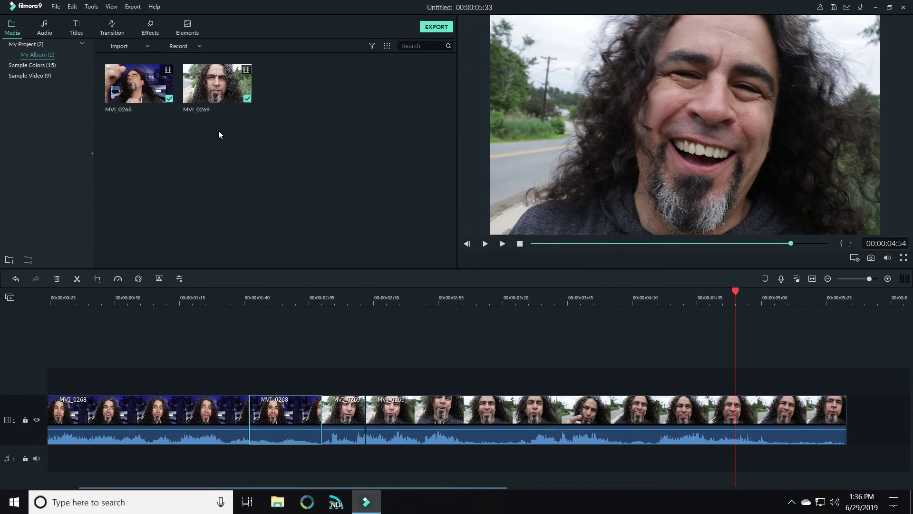
{"action": "left_click", "coordinate": [112, 28]}
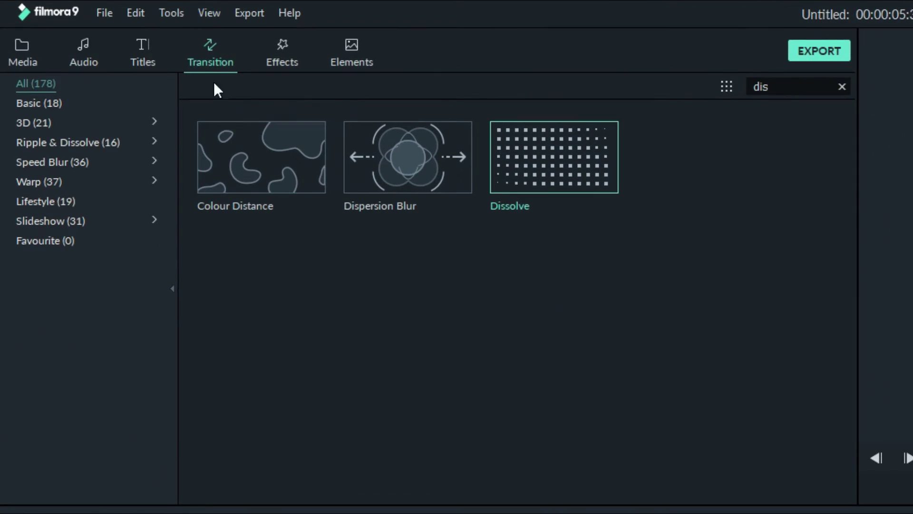
Drop the Dissolve transition onto the MVI_0268/MVI_0269 cut and scrub through it from 02:07
{"action": "mouse_move", "coordinate": [587, 166]}
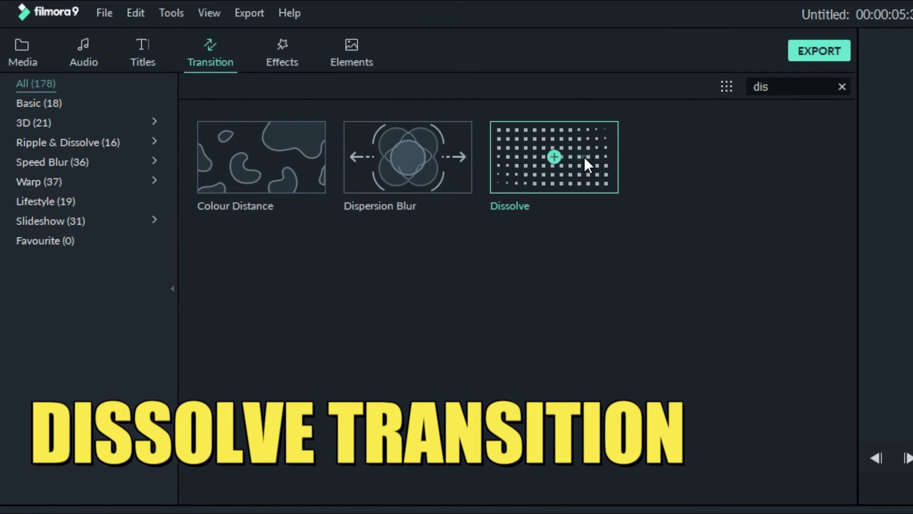
{"action": "left_click_drag", "start_coordinate": [584, 158], "coordinate": [460, 431]}
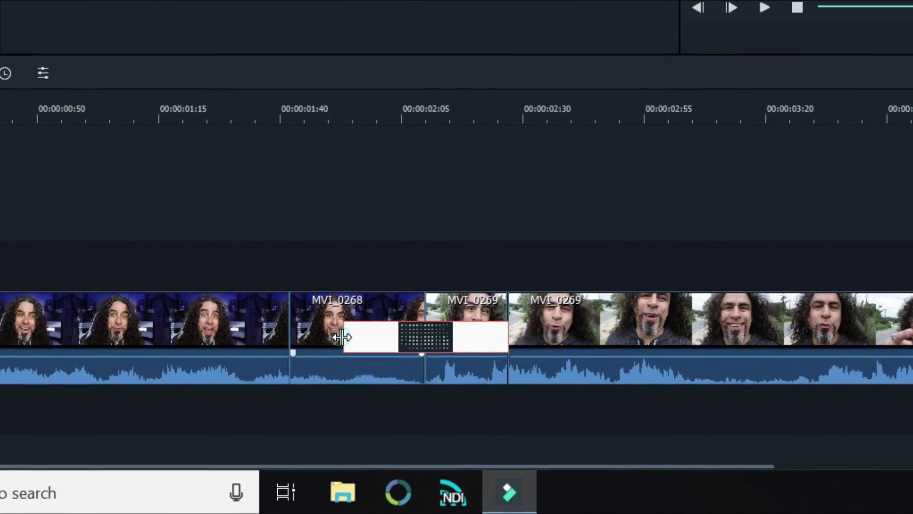
{"action": "left_click", "coordinate": [437, 112]}
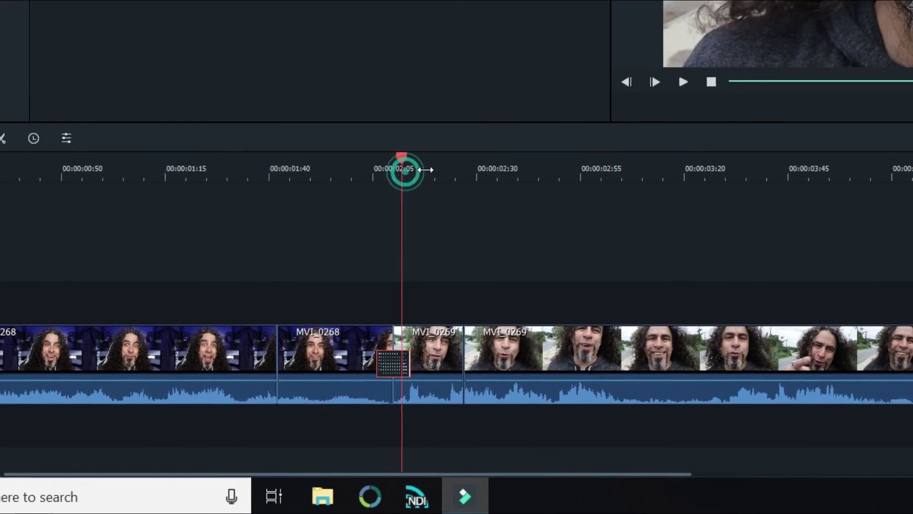
{"action": "scroll", "coordinate": [311, 189], "scroll_direction": "up", "scroll_amount": 3}
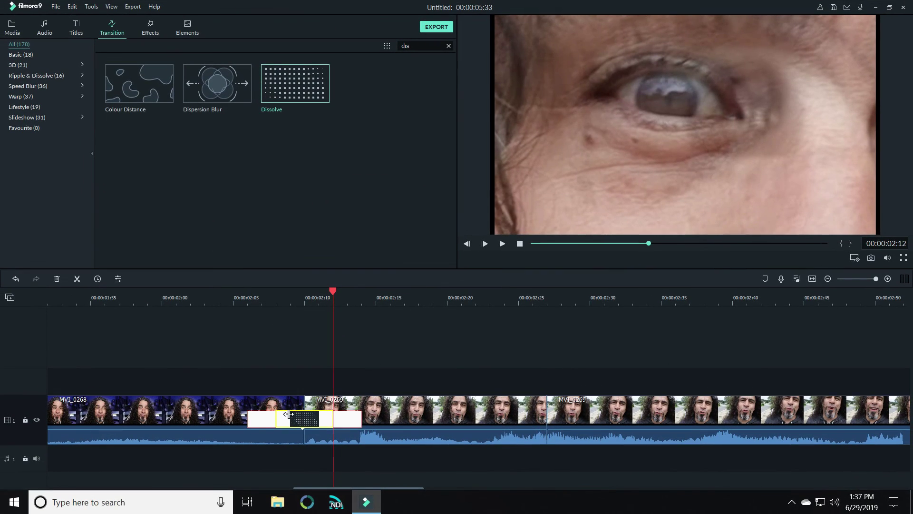
{"action": "left_click", "coordinate": [261, 297]}
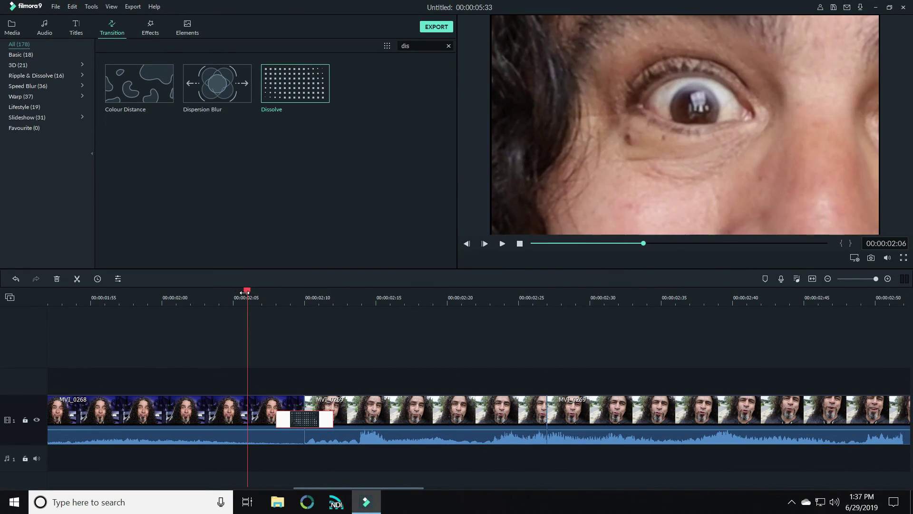
{"action": "left_click_drag", "start_coordinate": [267, 291], "coordinate": [363, 295]}
{"action": "left_click_drag", "start_coordinate": [736, 294], "coordinate": [538, 291]}
{"action": "left_click", "coordinate": [114, 299]}
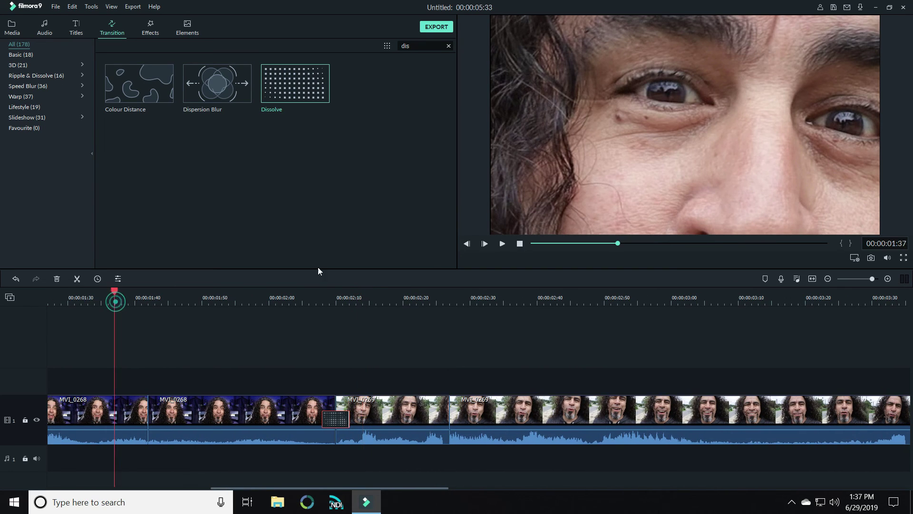
{"action": "left_click", "coordinate": [503, 244]}
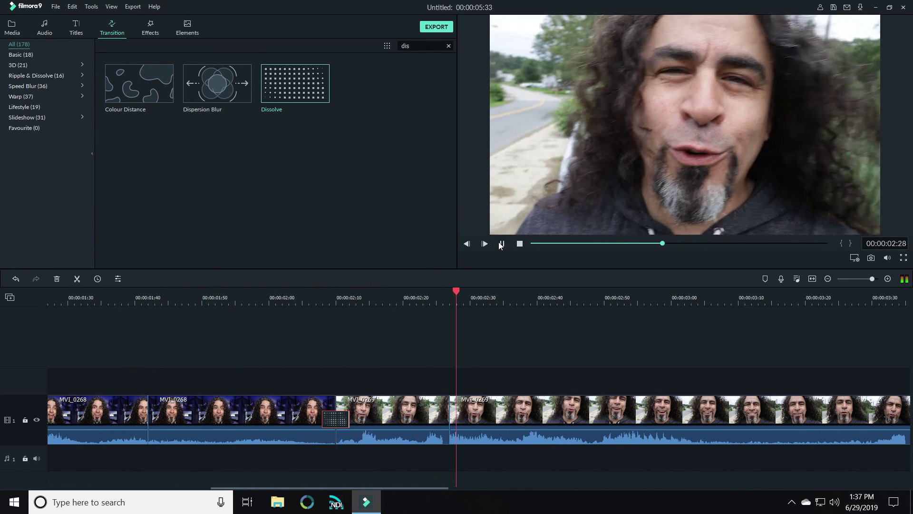